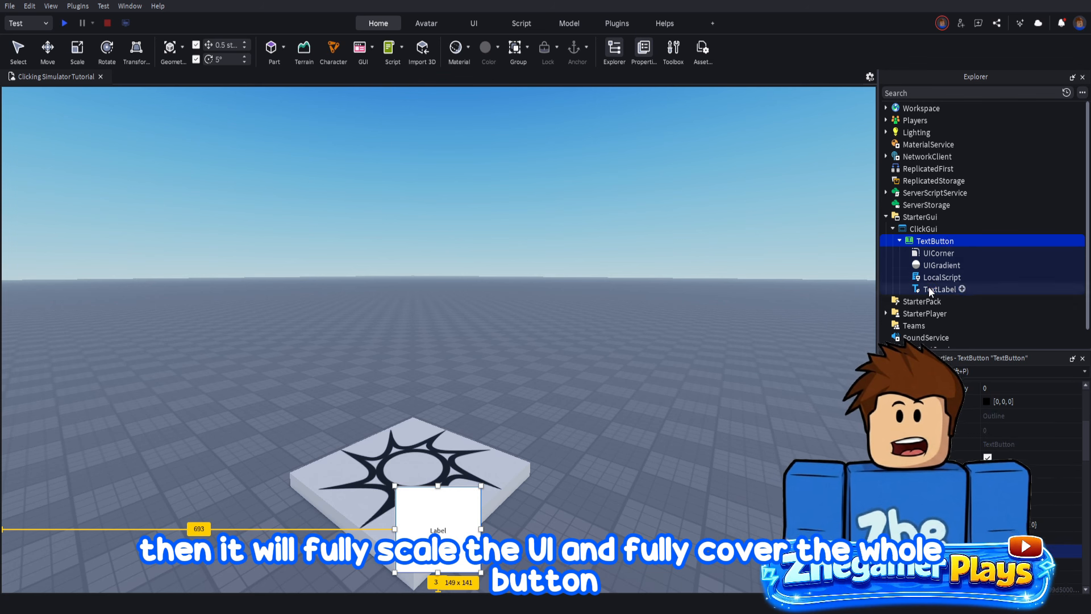
Step: Set the TextLabel's background transparency to 1 and enable scaled text on it
click(932, 289)
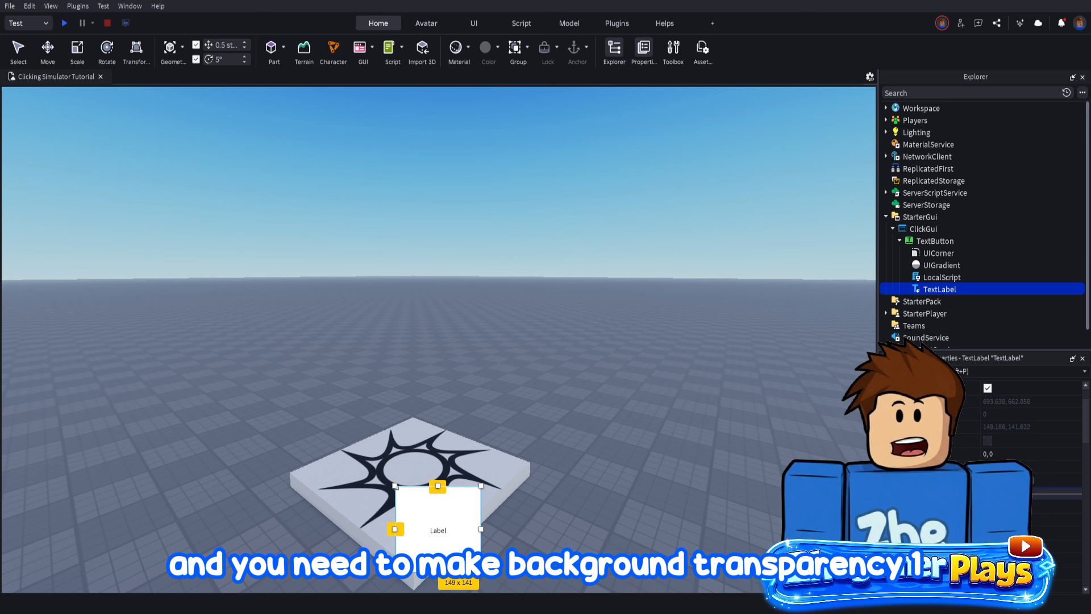
text(1)
key(Return)
scroll(1033, 493, down, 12)
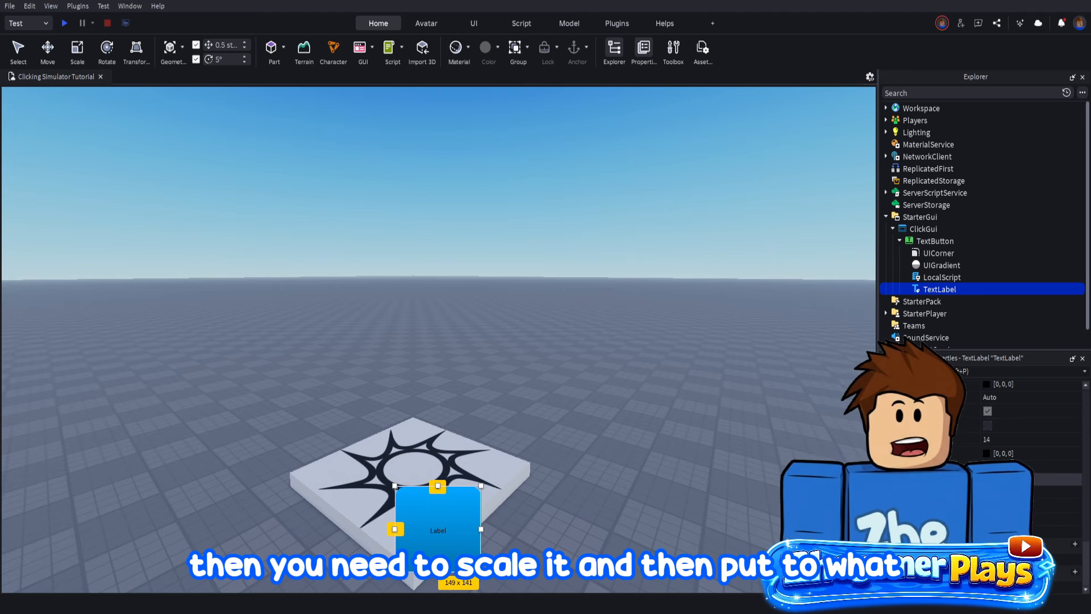
click(988, 425)
Step: Set the TextLabel's text to Click and its font to FredokaOne
scroll(1032, 398, up, 2)
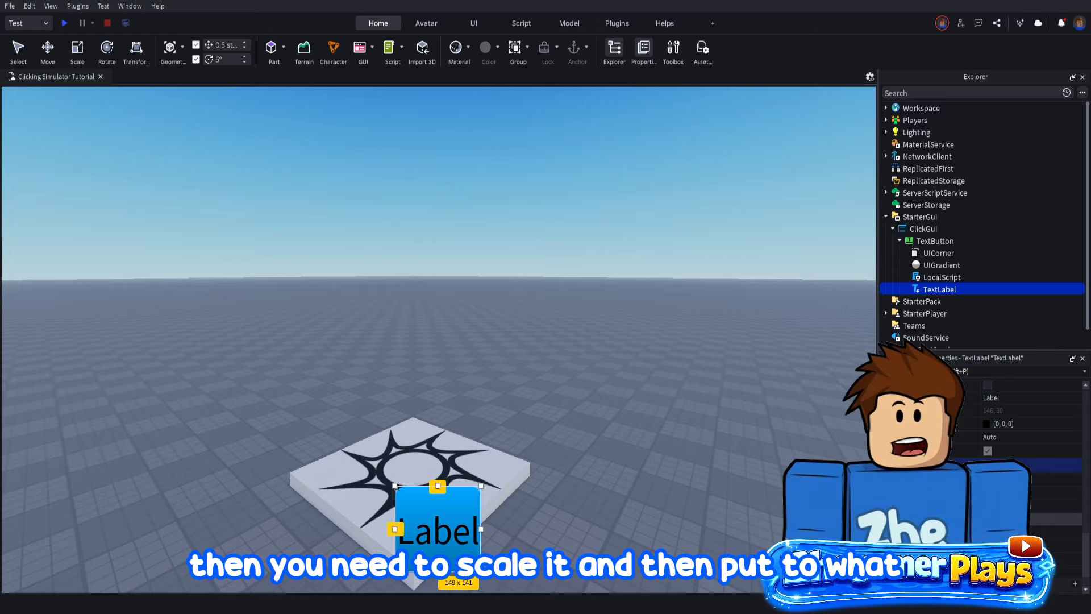
click(1022, 397)
text(Click)
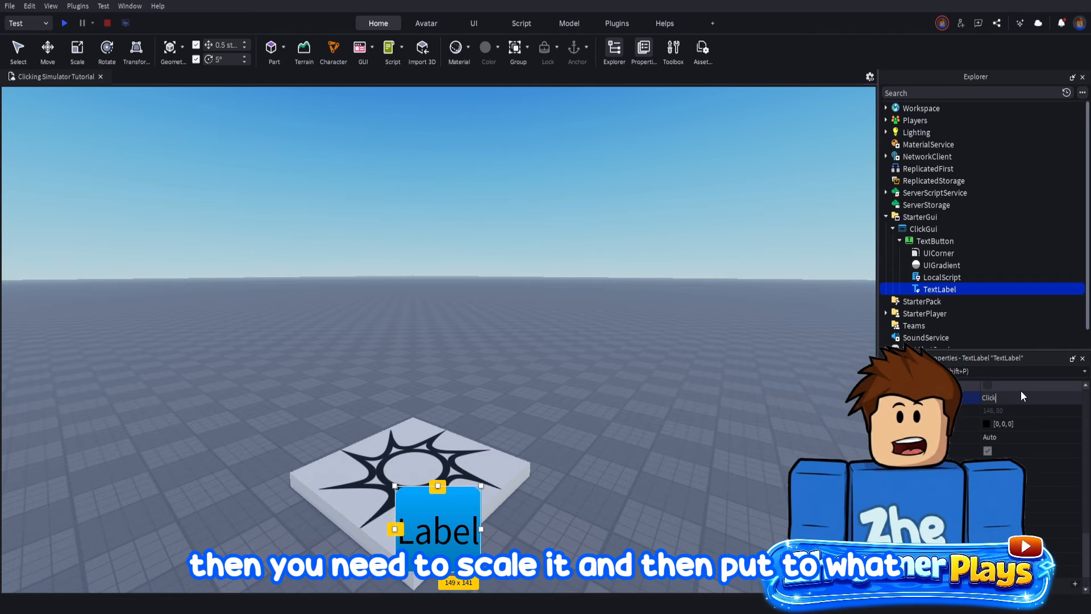
key(Return)
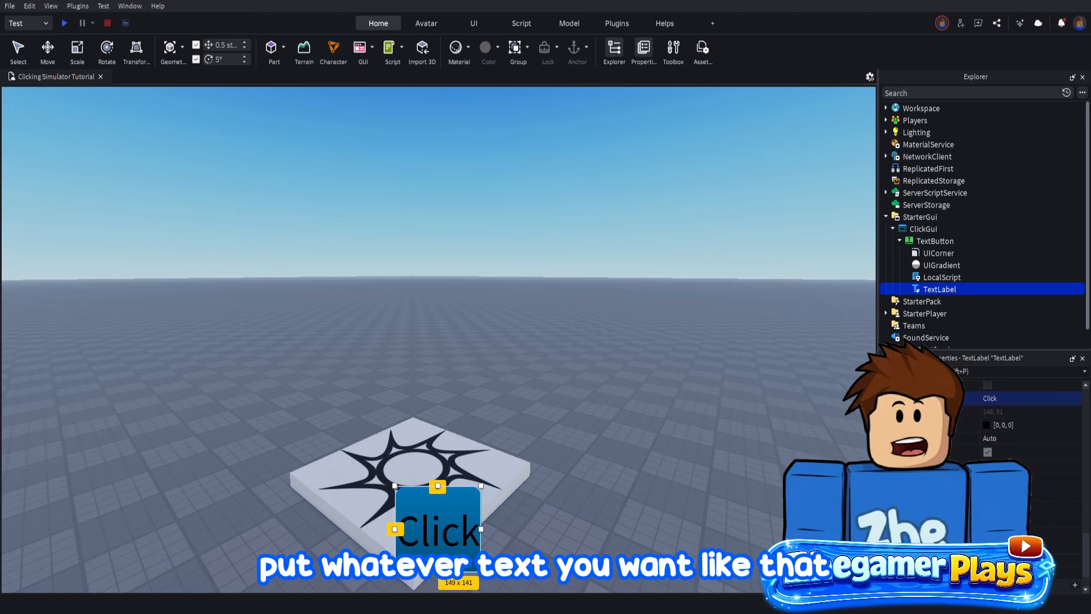
scroll(1003, 438, up, 2)
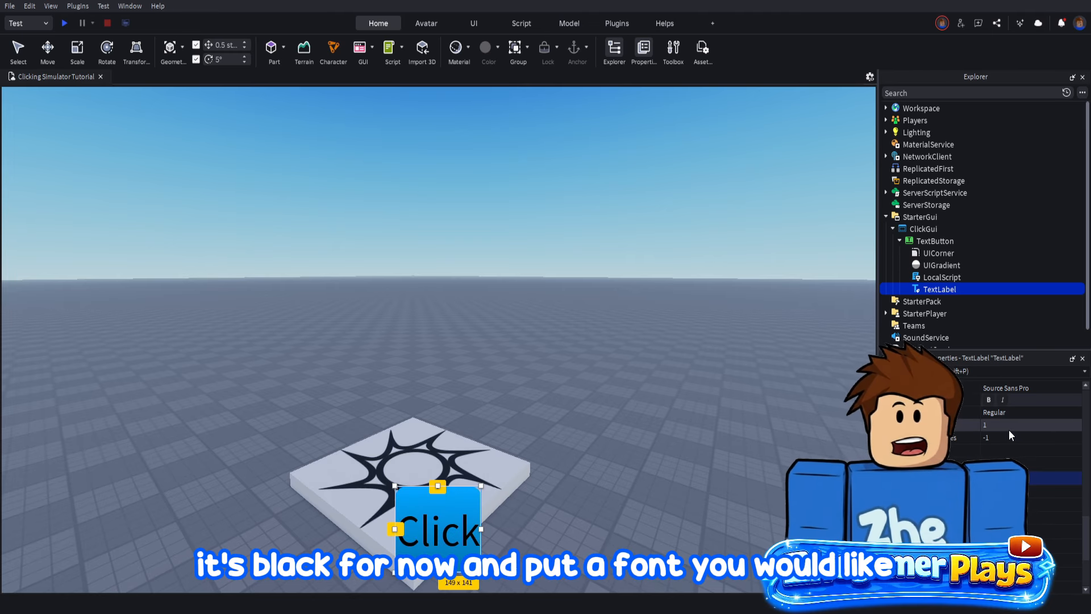
click(1022, 385)
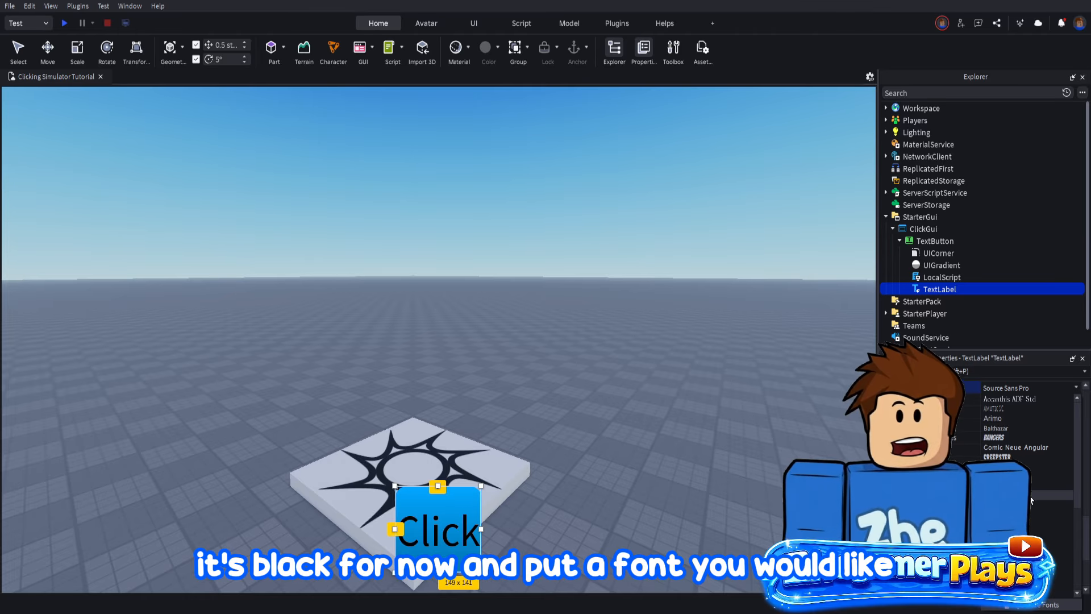
click(1017, 485)
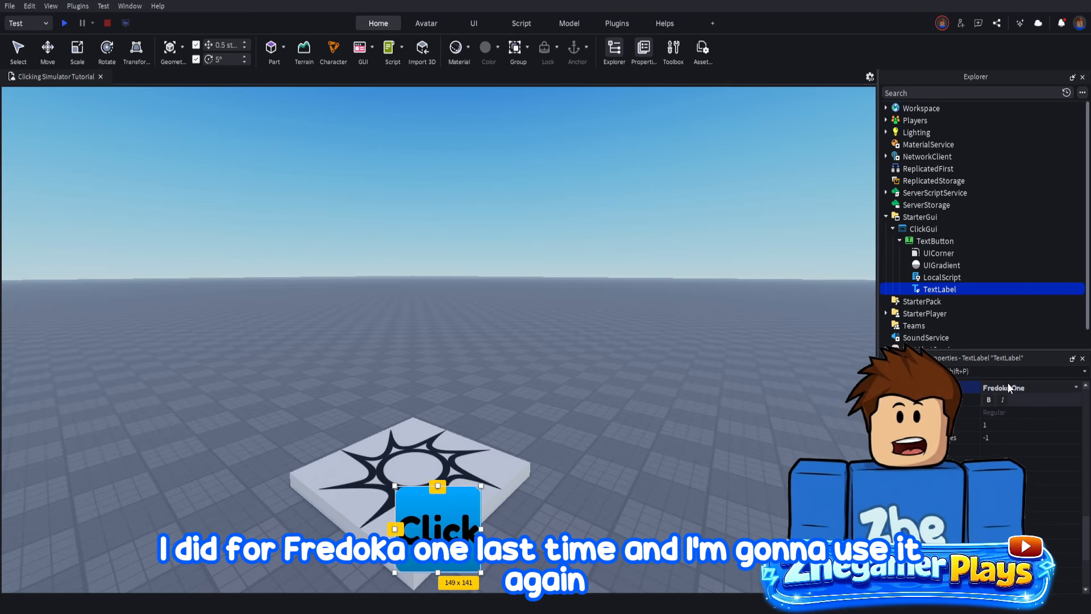
Step: Make the TextLabel's text colour white (255, 255, 255) and deselect the label
scroll(1017, 441, down, 1)
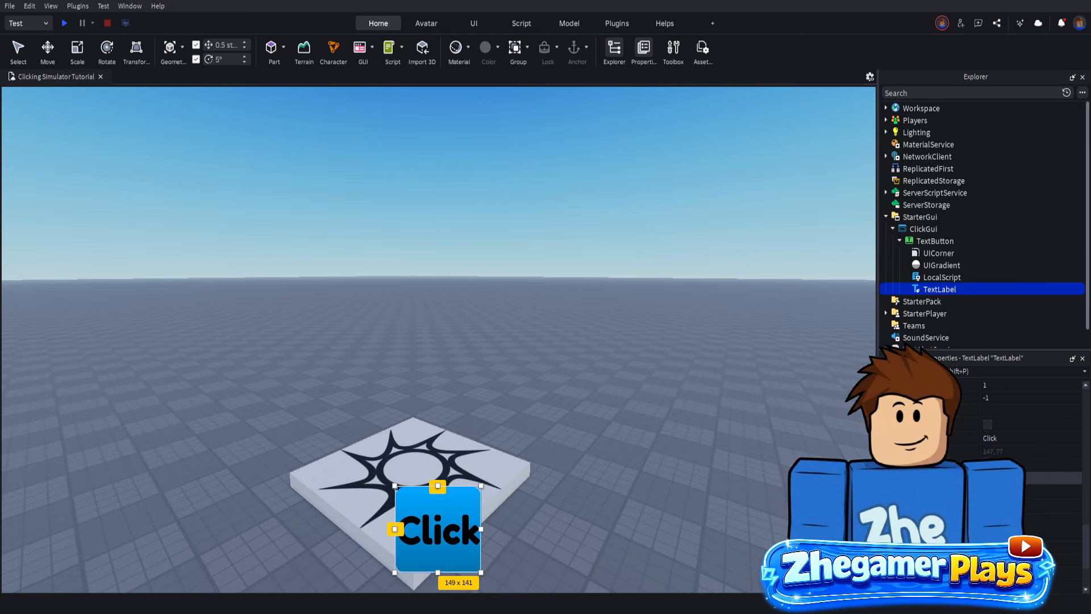
click(1017, 465)
text(255,255,255)
key(Return)
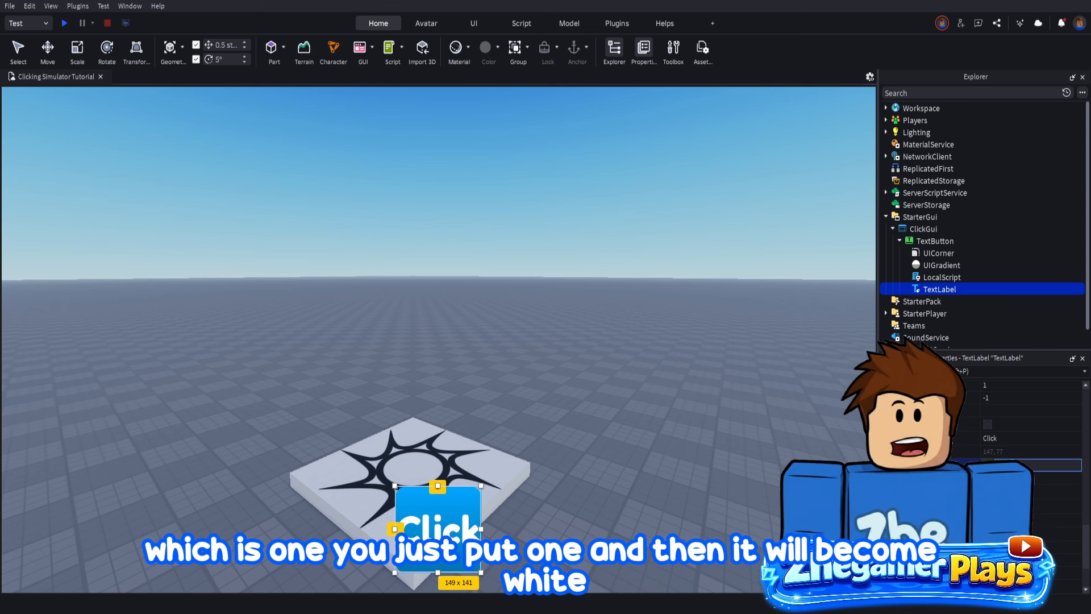
click(600, 479)
right_drag(601, 479, 600, 478)
scroll(545, 480, up, 2)
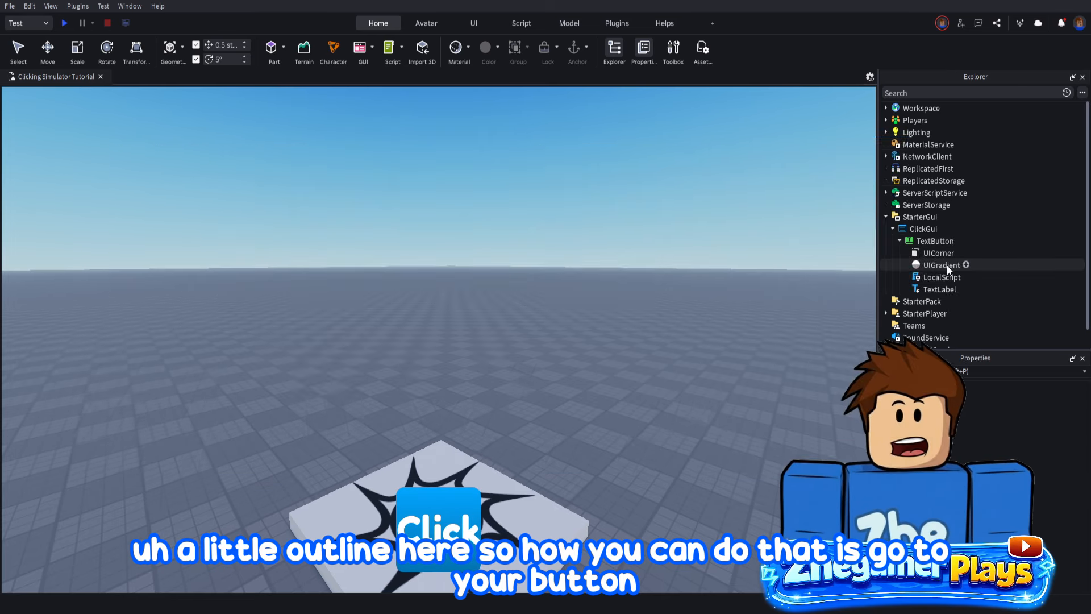
Step: Add a UIStroke to the TextButton and set its apply stroke mode to Border
click(949, 243)
click(959, 241)
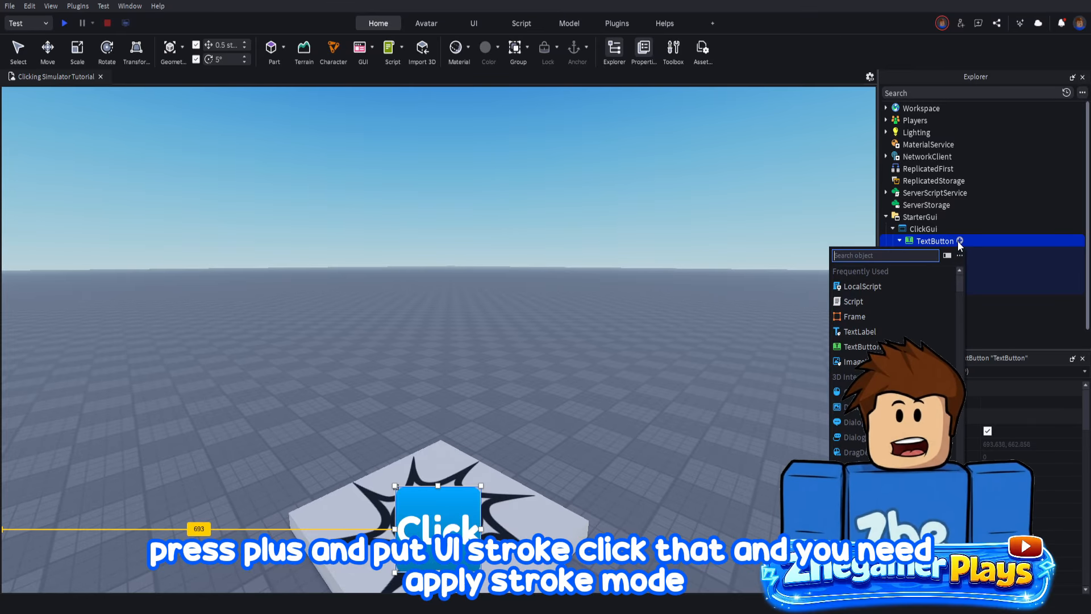
text(uistroke)
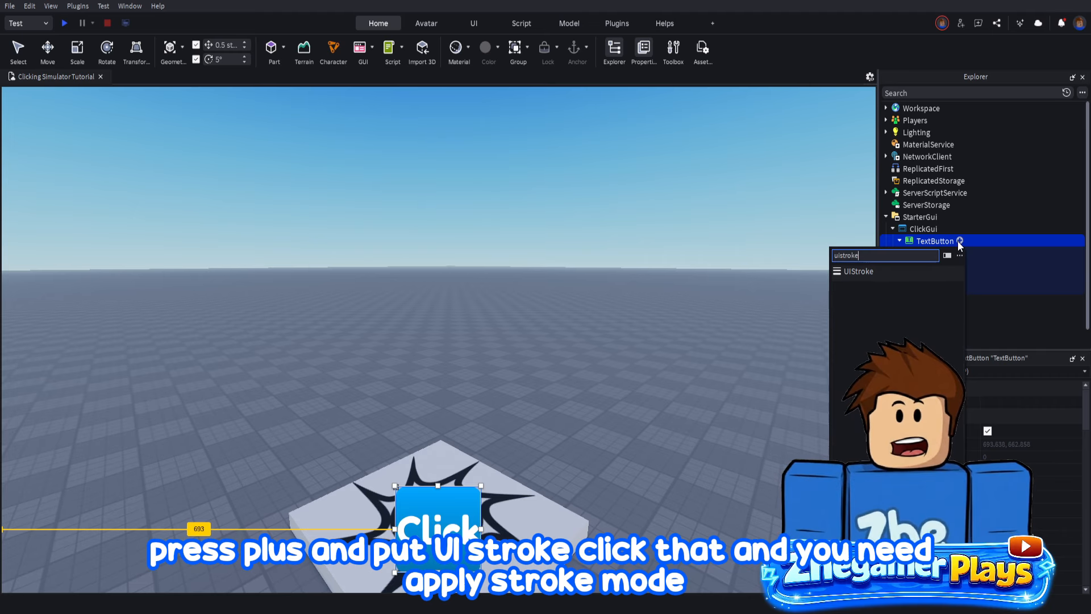
key(Return)
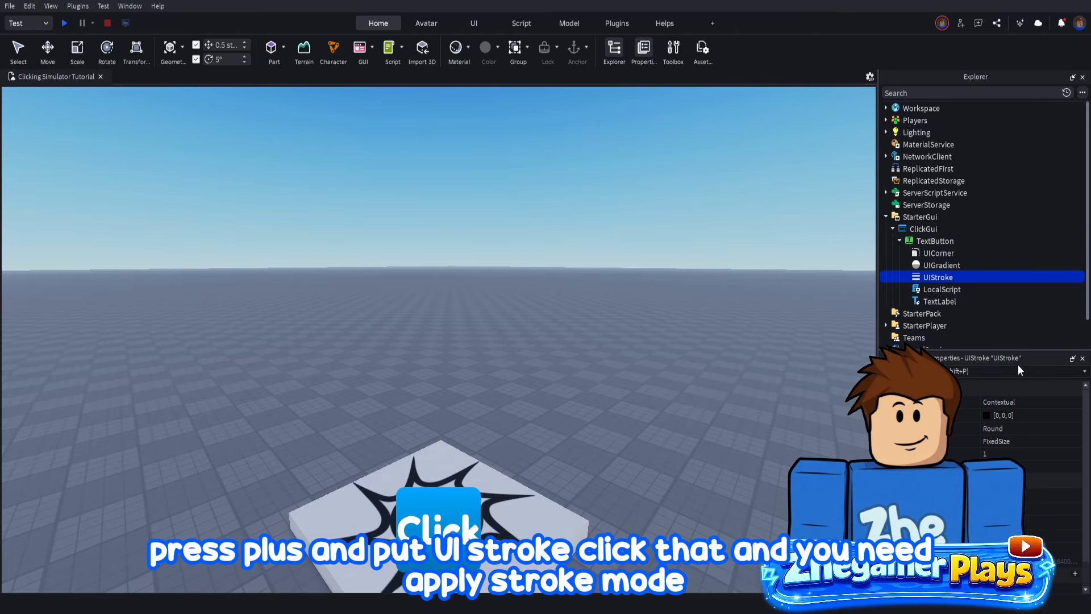
click(1029, 401)
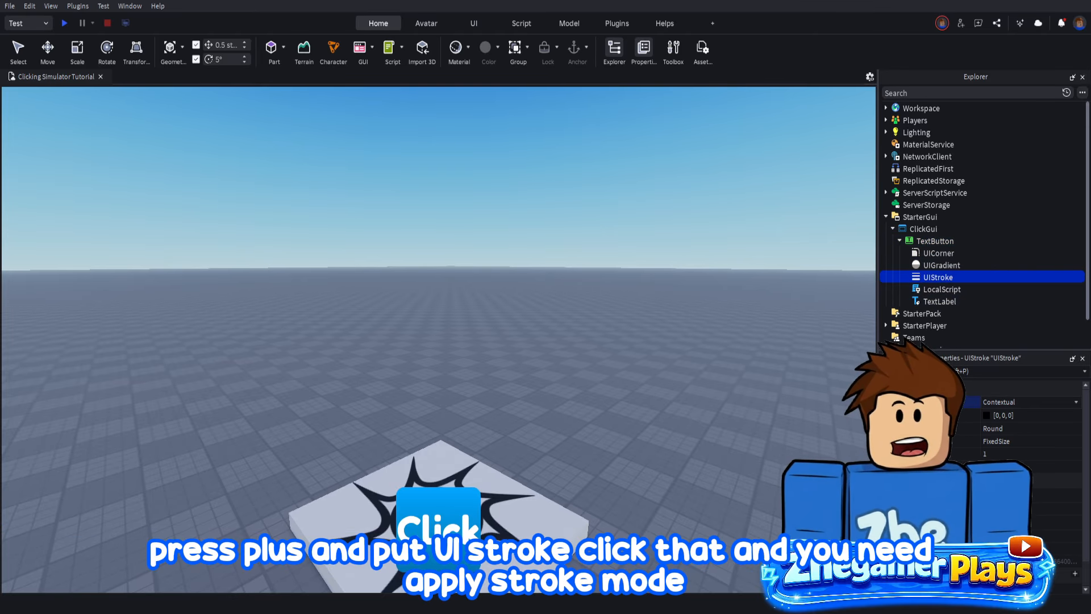
click(1007, 402)
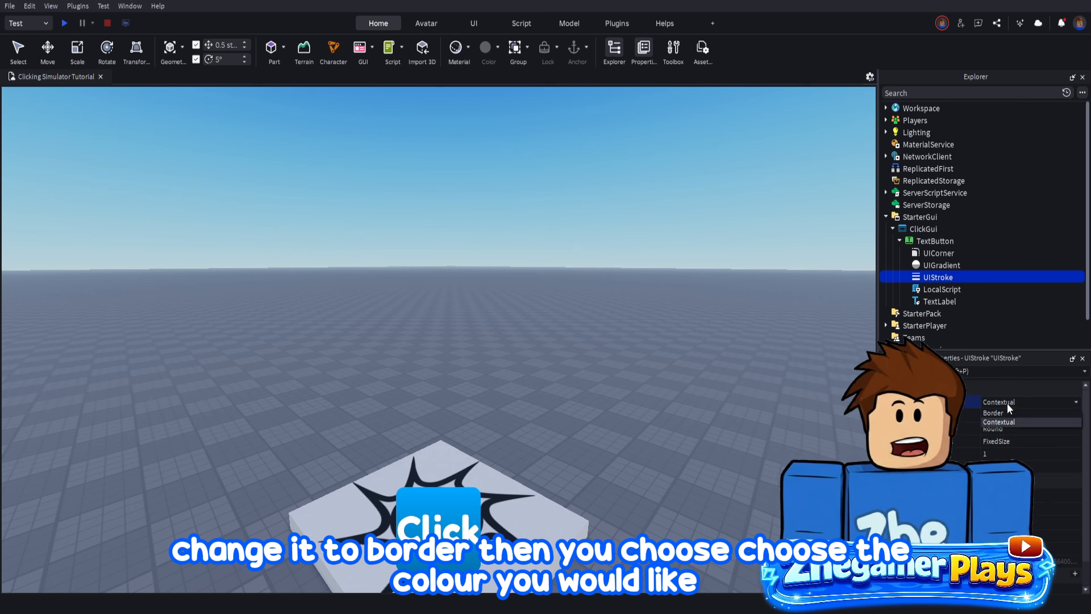
click(997, 413)
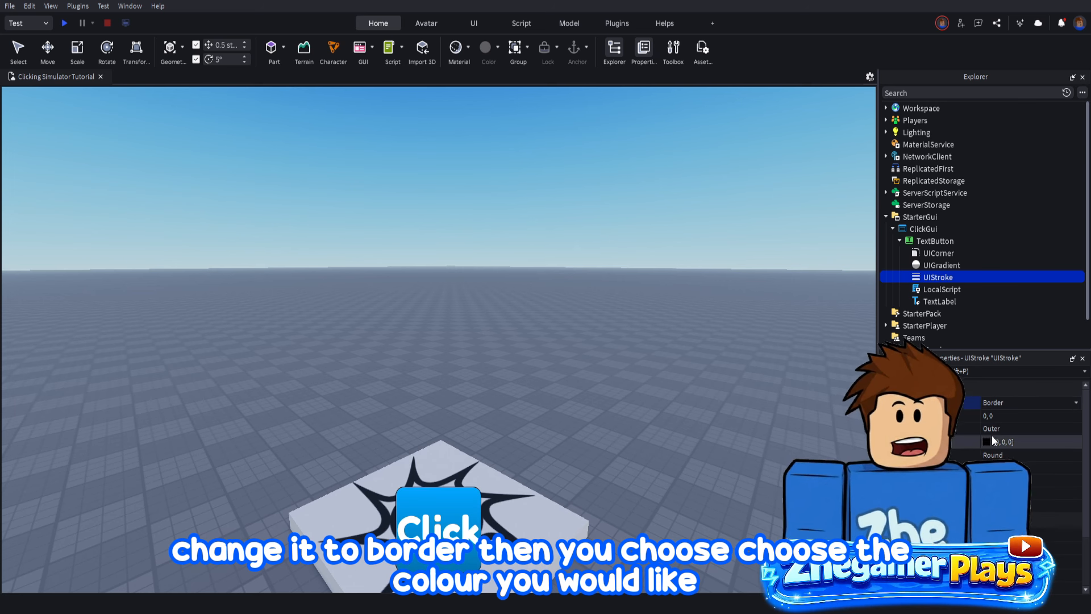
click(986, 441)
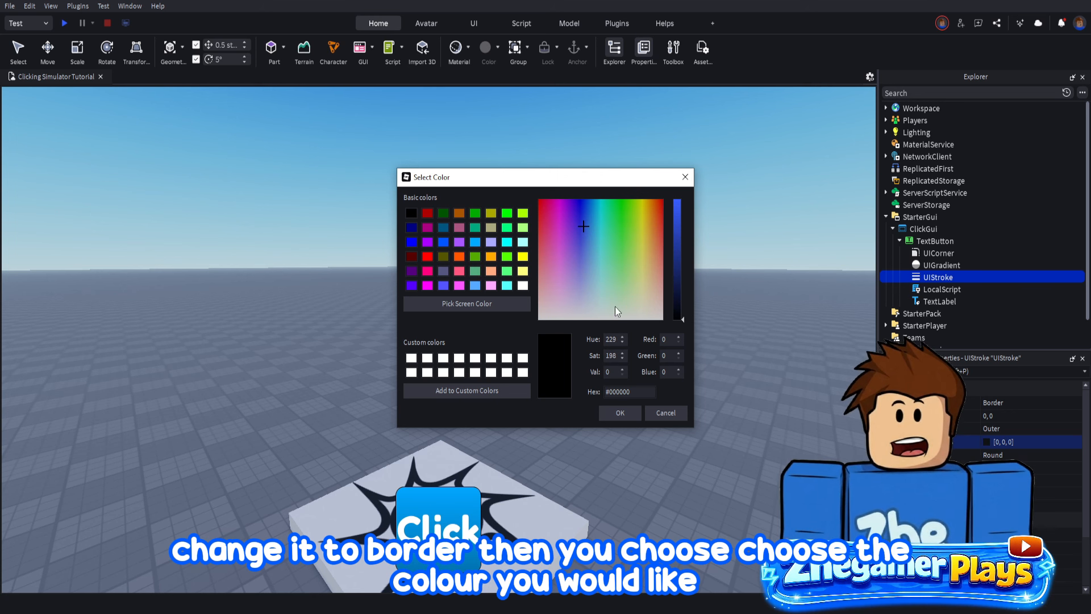
click(620, 413)
Step: Copy the hex code of the UIGradient's end colour and close the gradient editor
click(937, 265)
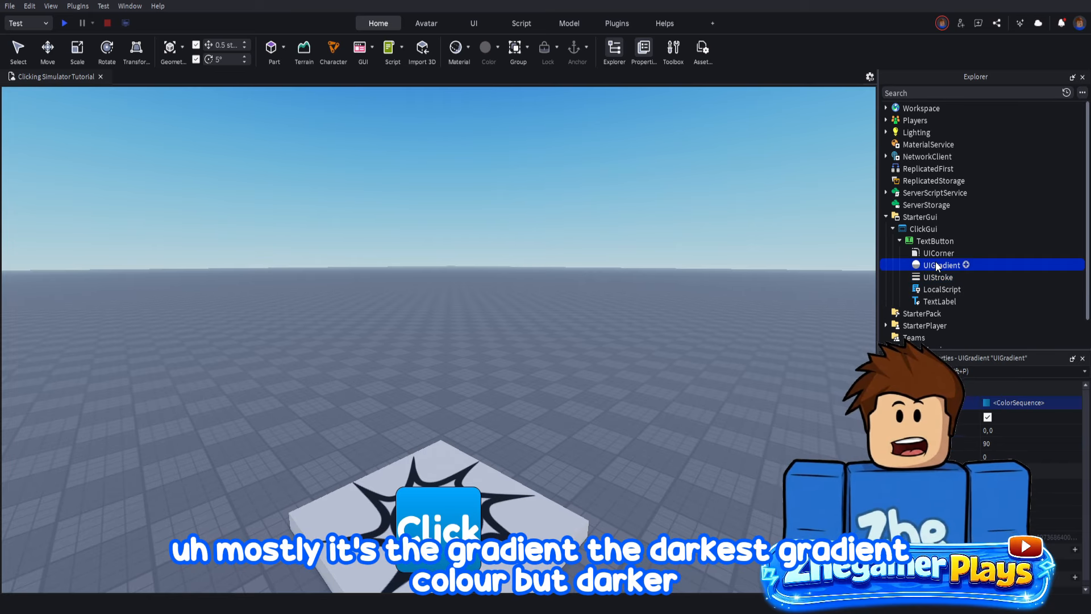
click(1074, 402)
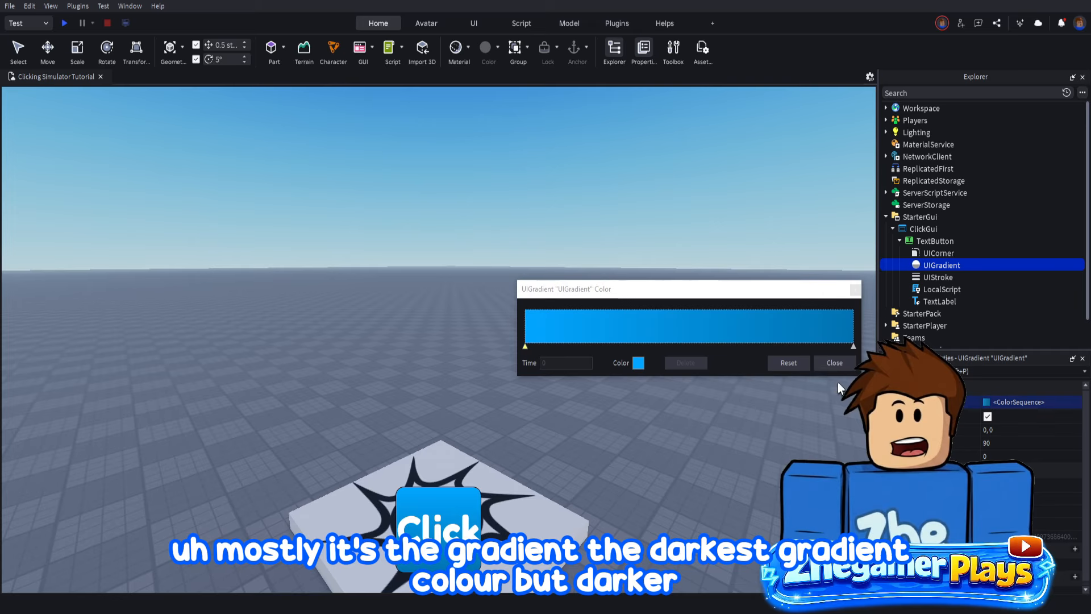
click(852, 345)
click(638, 363)
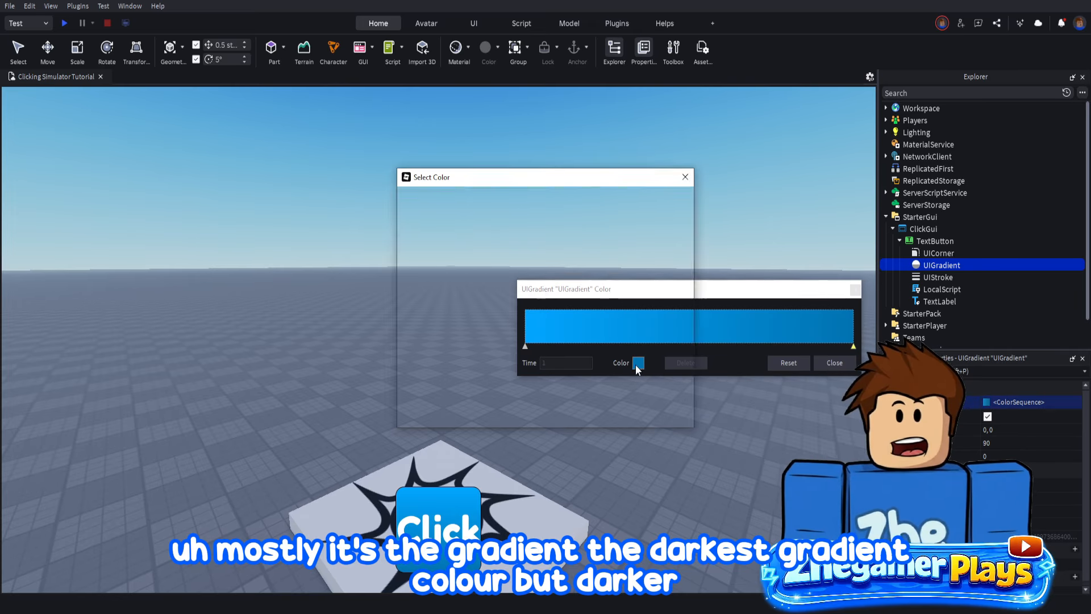
click(620, 413)
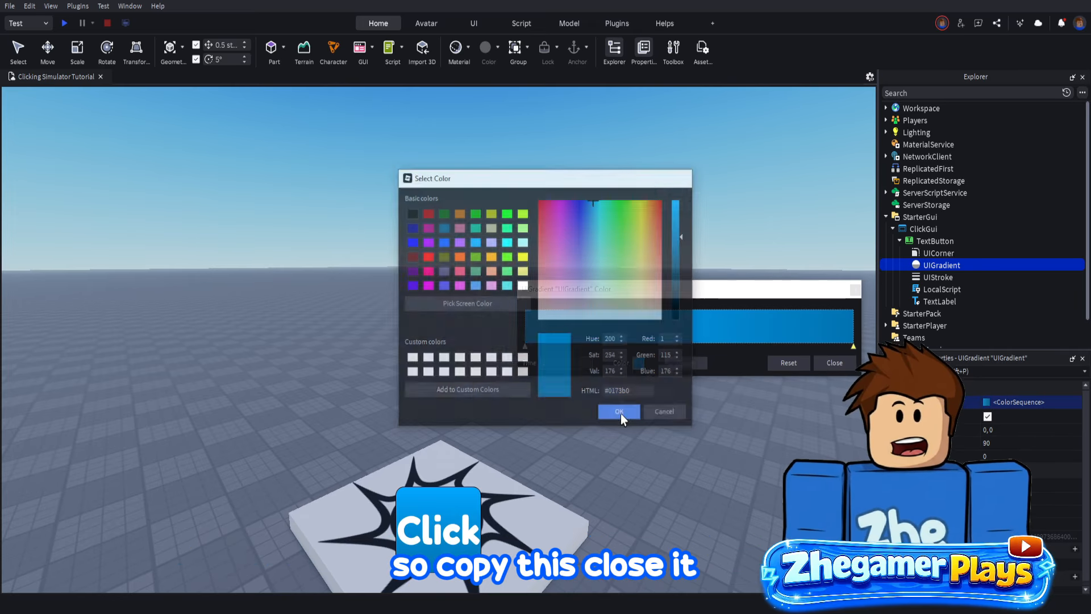
click(834, 362)
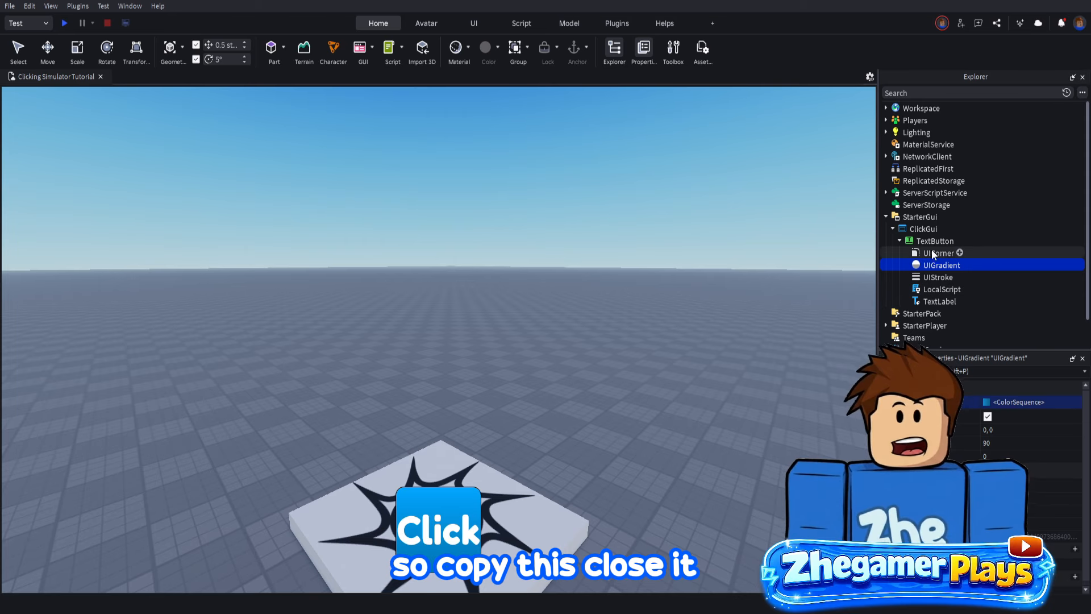
Step: Set the UIStroke's colour to #0173b0 and darken it to 0, 84, 126
click(925, 277)
click(1021, 441)
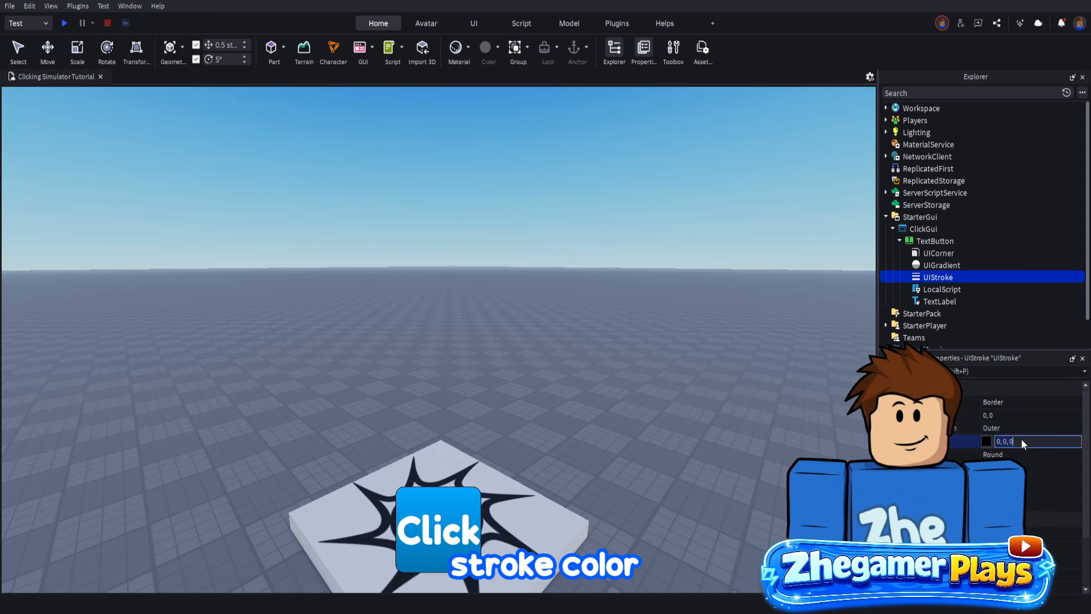
text(0173b0)
key(Return)
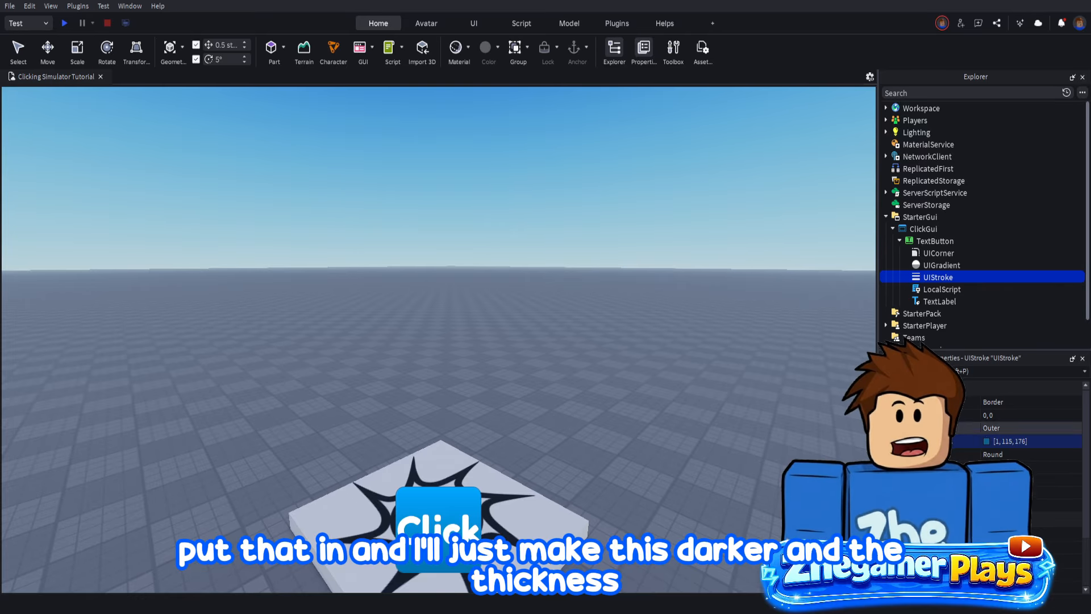
click(995, 439)
drag(676, 247, 679, 260)
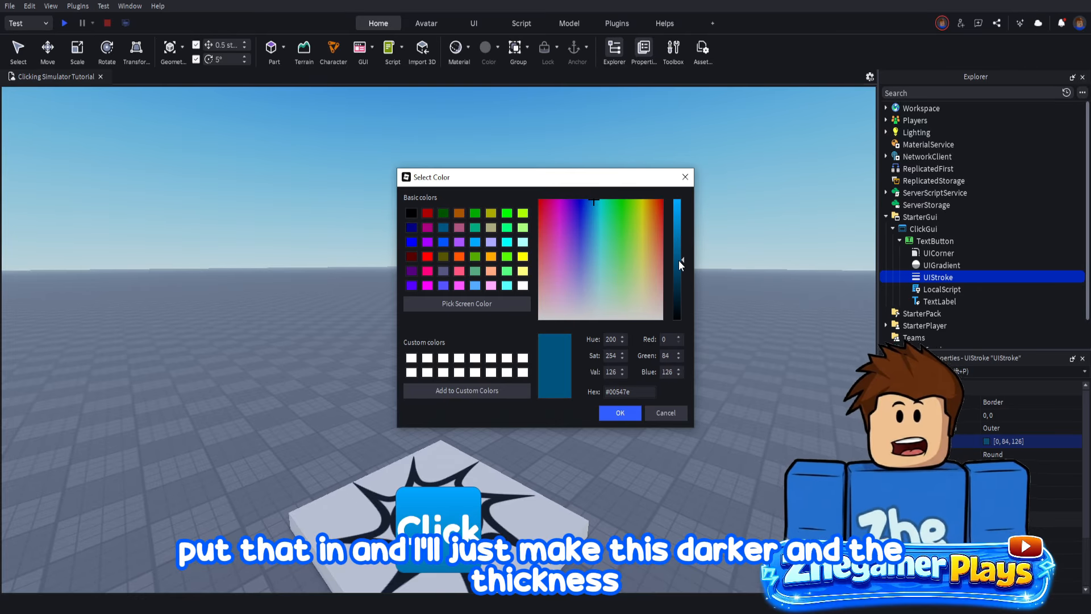
click(620, 413)
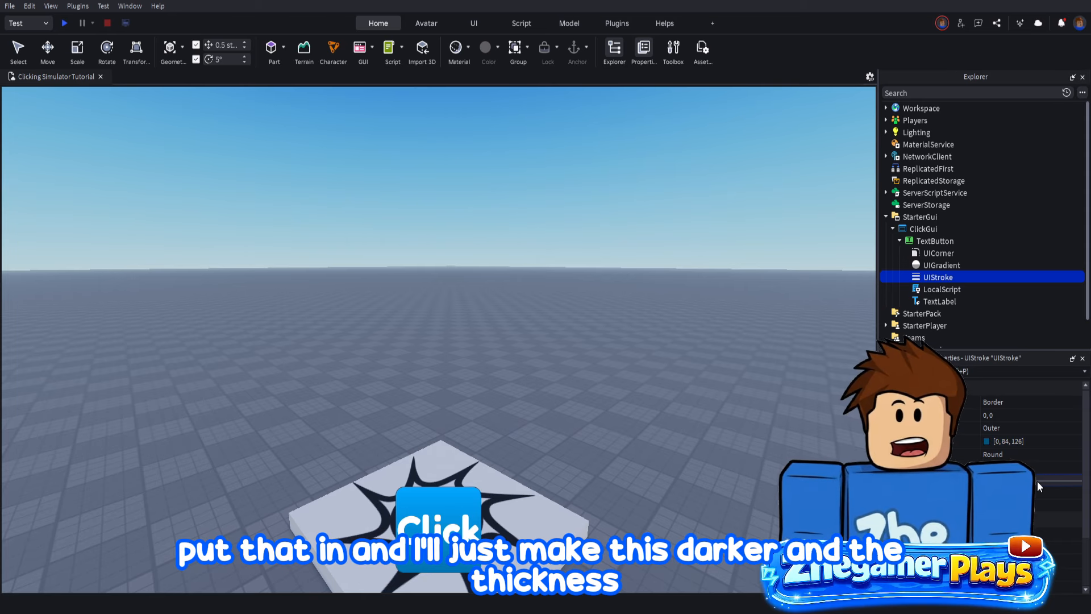
Step: Switch the UIStroke's sizing mode to scaled size and reduce its thickness to a thin outline around the button
click(1003, 467)
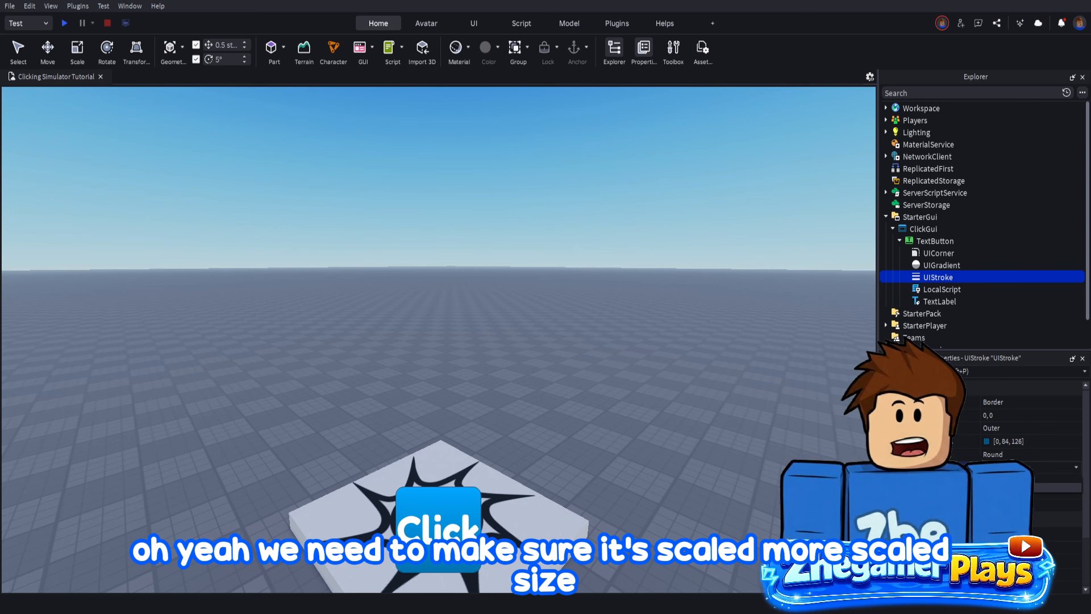
click(1035, 492)
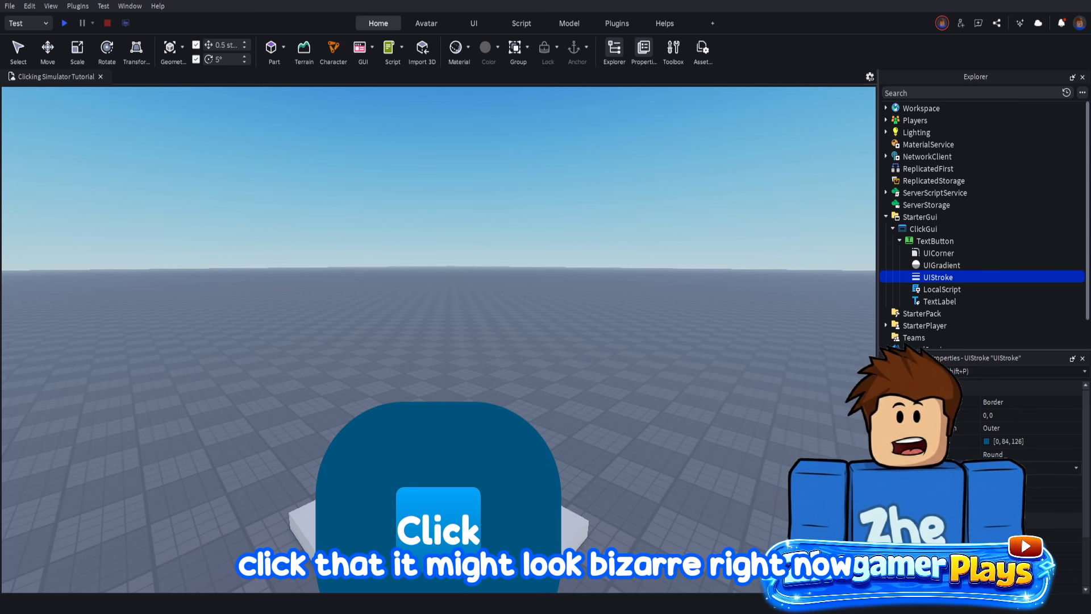
right_drag(561, 400, 561, 391)
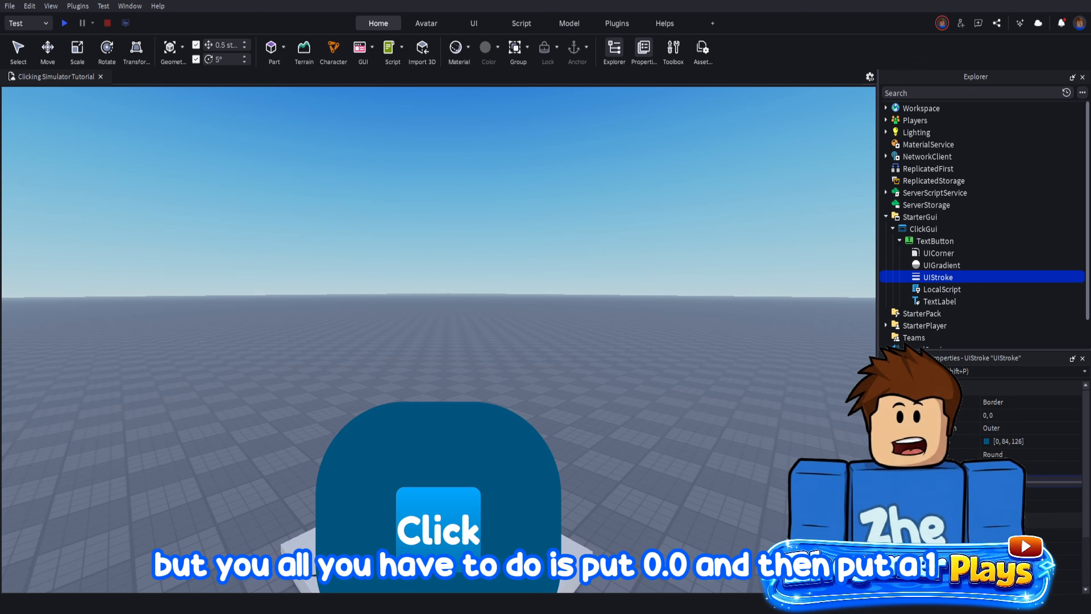
text(0)
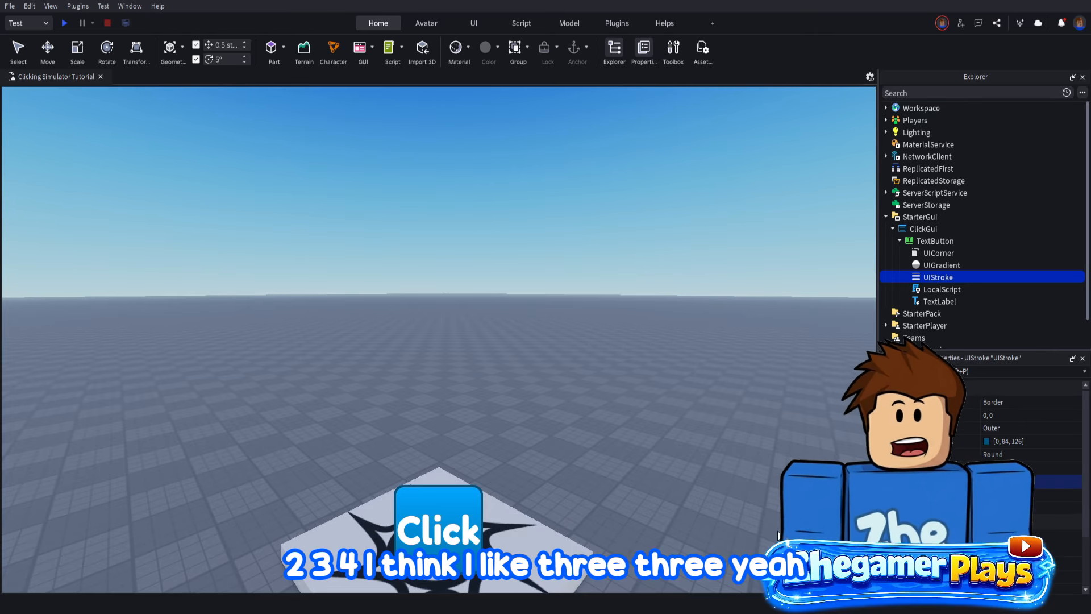
click(465, 393)
right_drag(465, 393, 464, 391)
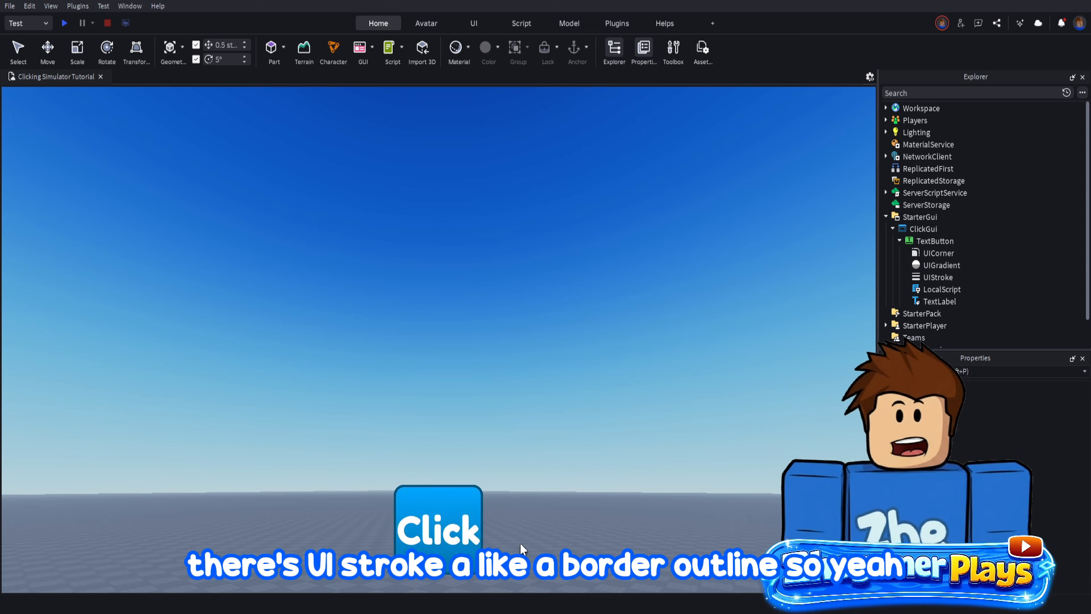
right_drag(708, 479, 707, 475)
right_drag(475, 429, 479, 416)
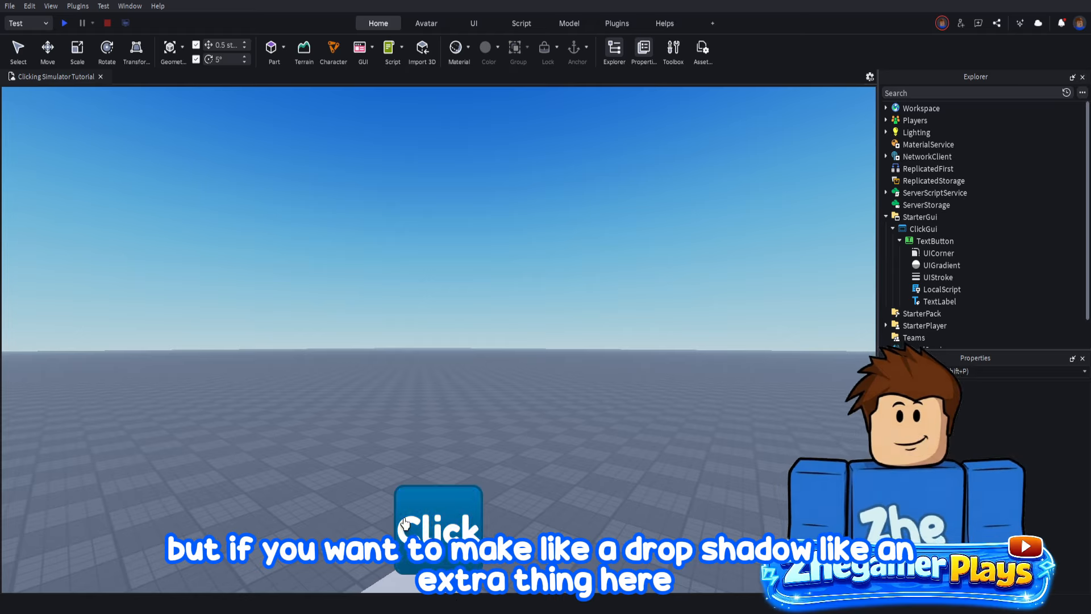
Step: Add a Frame inside the TextButton of ClickGui
mouse_move(917, 242)
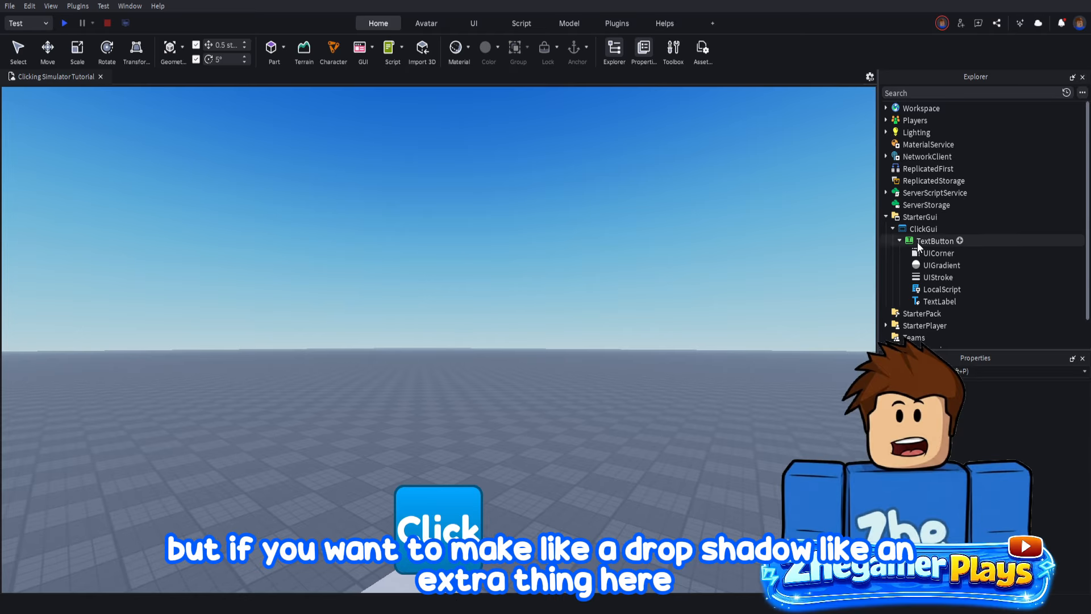
click(960, 241)
click(881, 315)
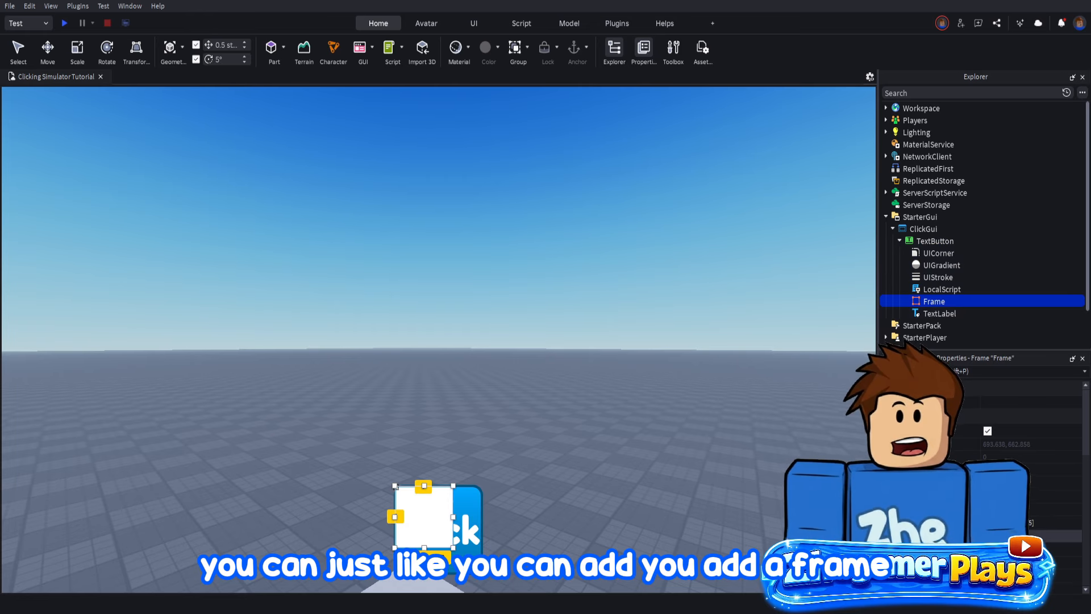
Step: Set the Frame's size to a scale of 1 so it covers the whole TextButton
scroll(1038, 516, down, 4)
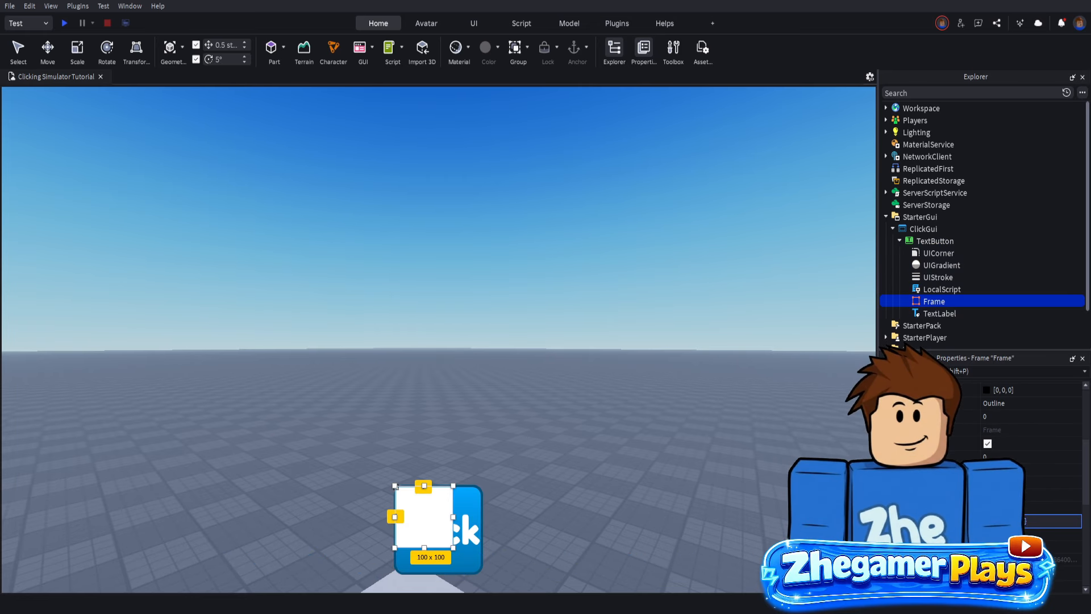
key(Return)
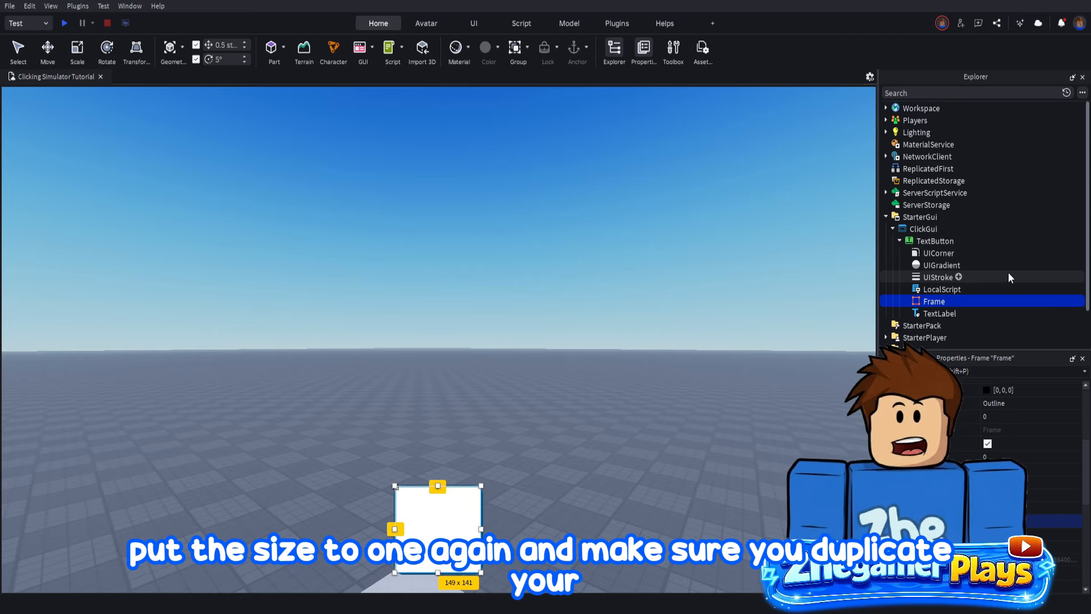
Step: Duplicate the TextButton's UICorner and place the copy inside the TextLabel
click(941, 254)
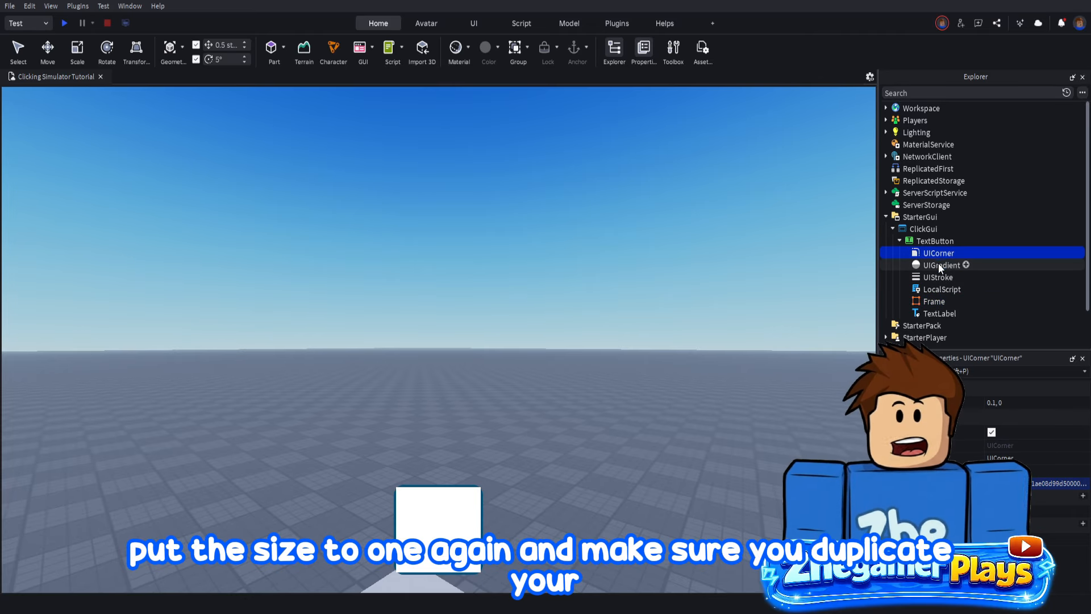
key(ctrl+d)
drag(938, 264, 939, 325)
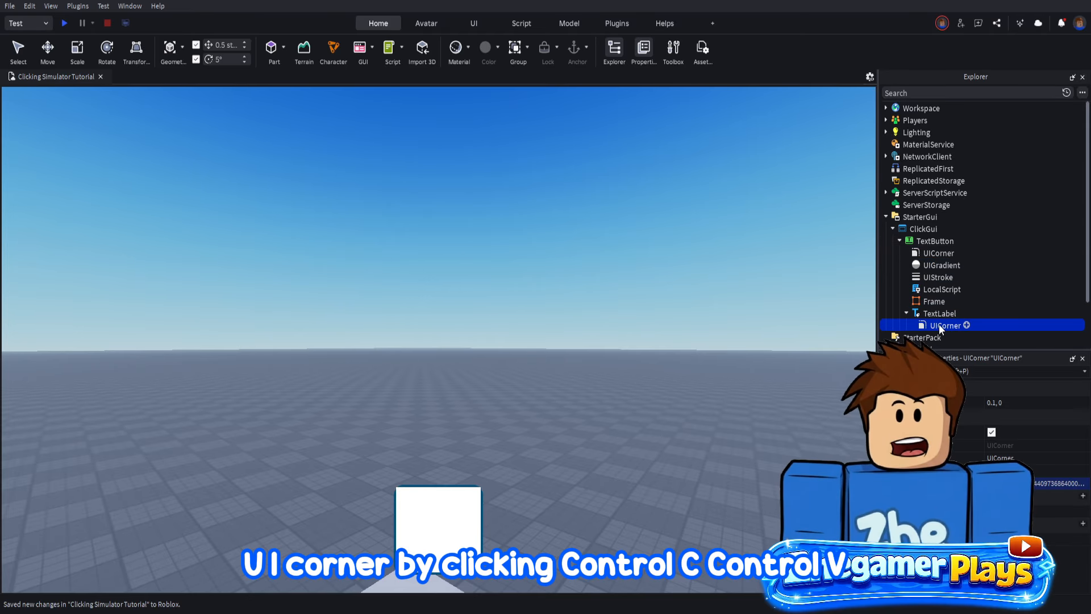
click(936, 253)
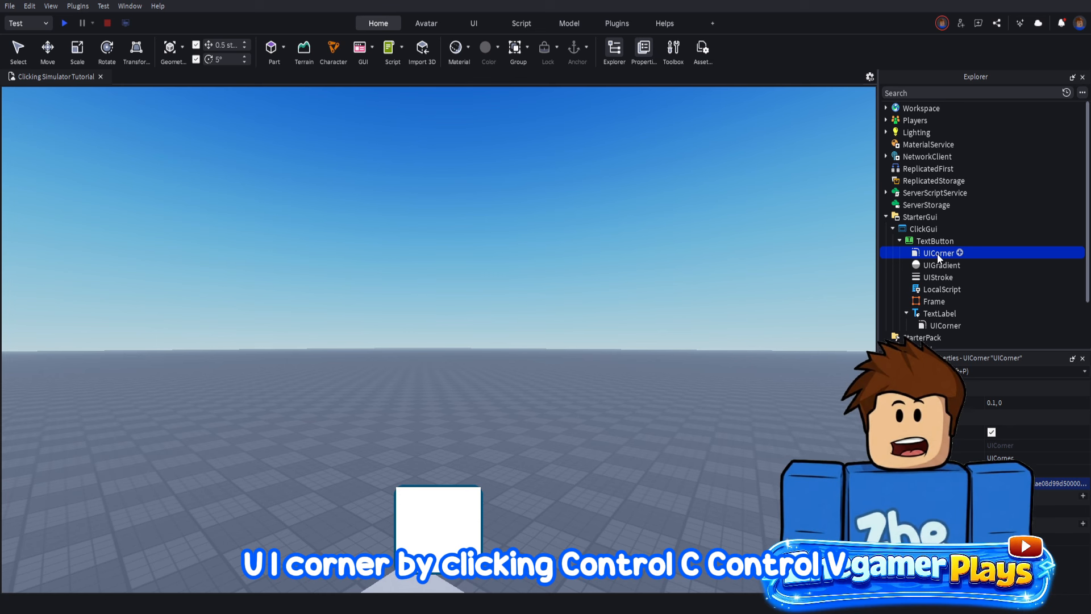
key(ctrl+v)
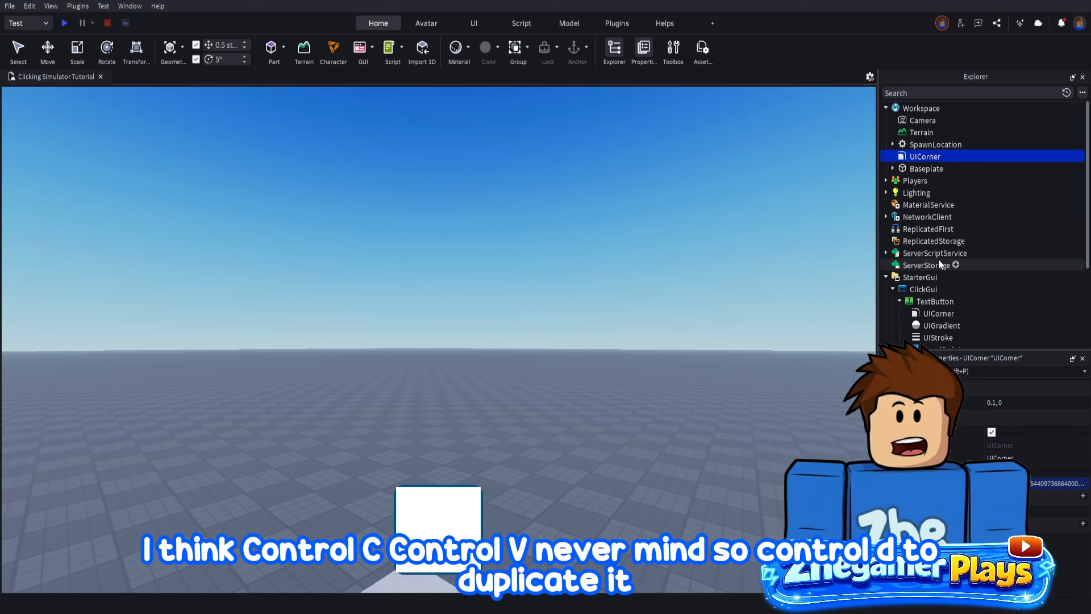
scroll(933, 238, down, 3)
click(939, 245)
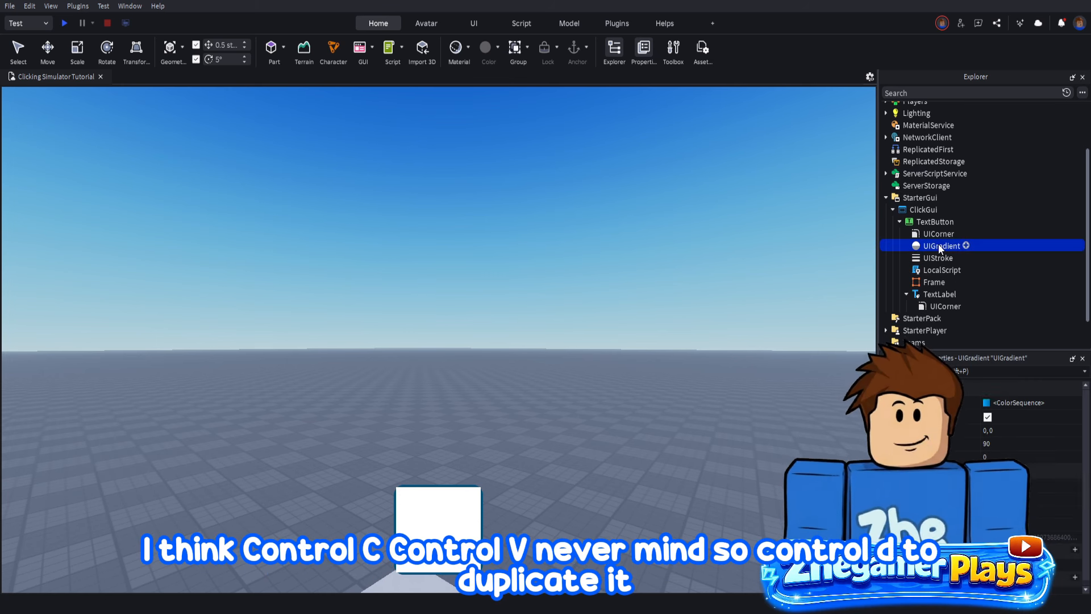
key(ctrl+d)
key(ctrl+z)
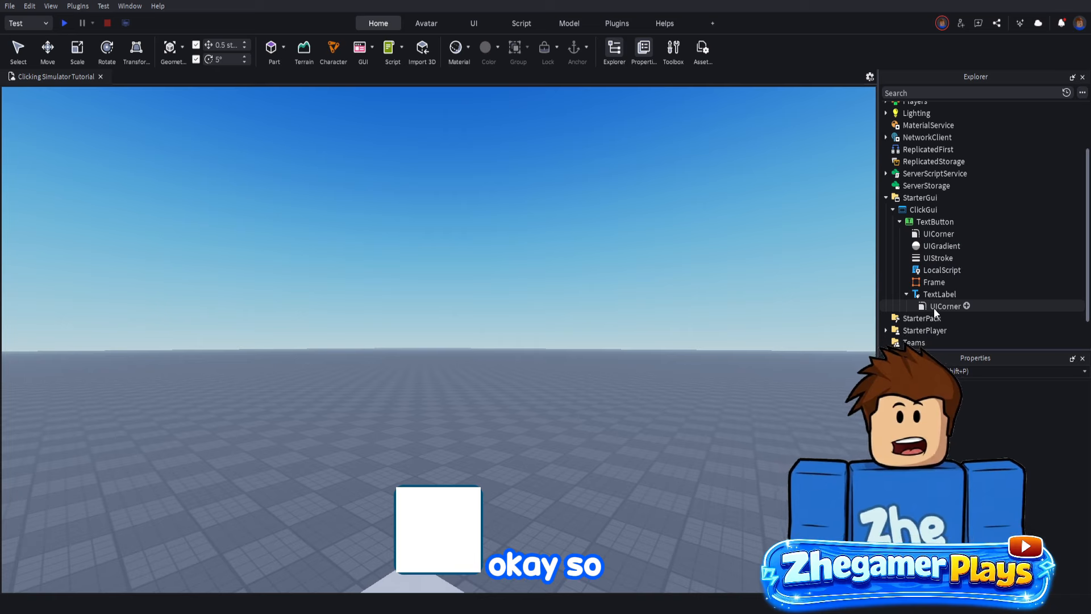
Step: Move the duplicated UICorner out of the TextLabel and into the Frame
drag(932, 308, 933, 281)
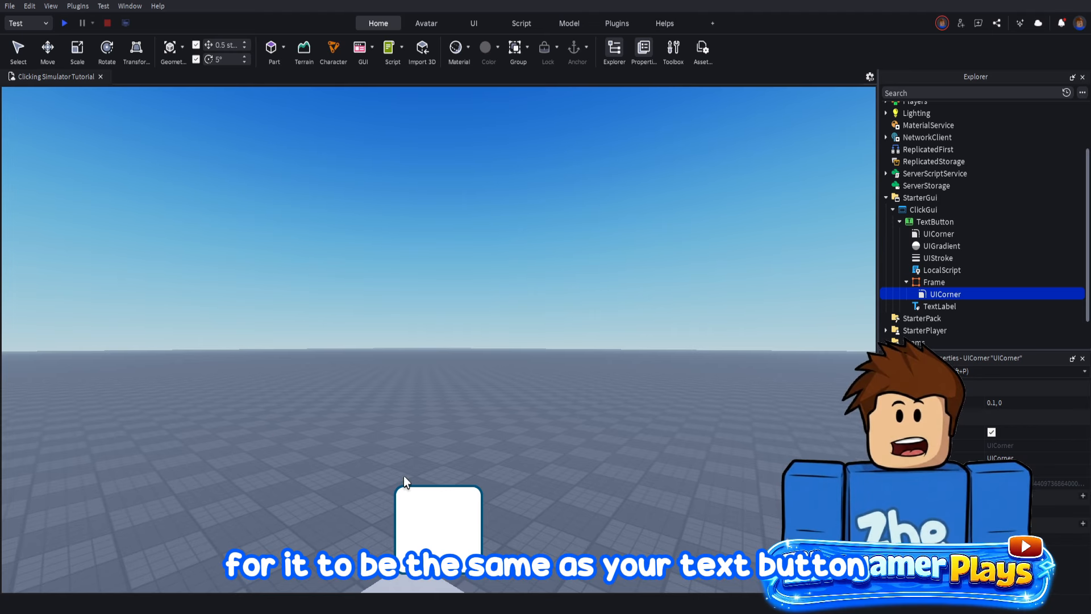
Step: Copy the UIStroke's colour and apply 0, 84, 126 as the Frame's background colour
click(947, 247)
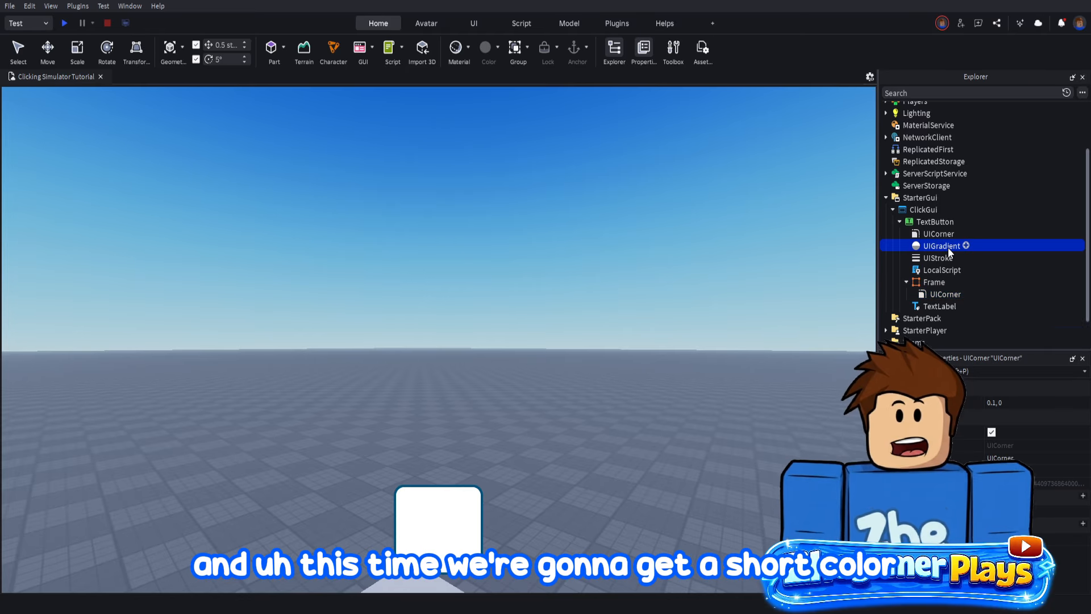
click(948, 256)
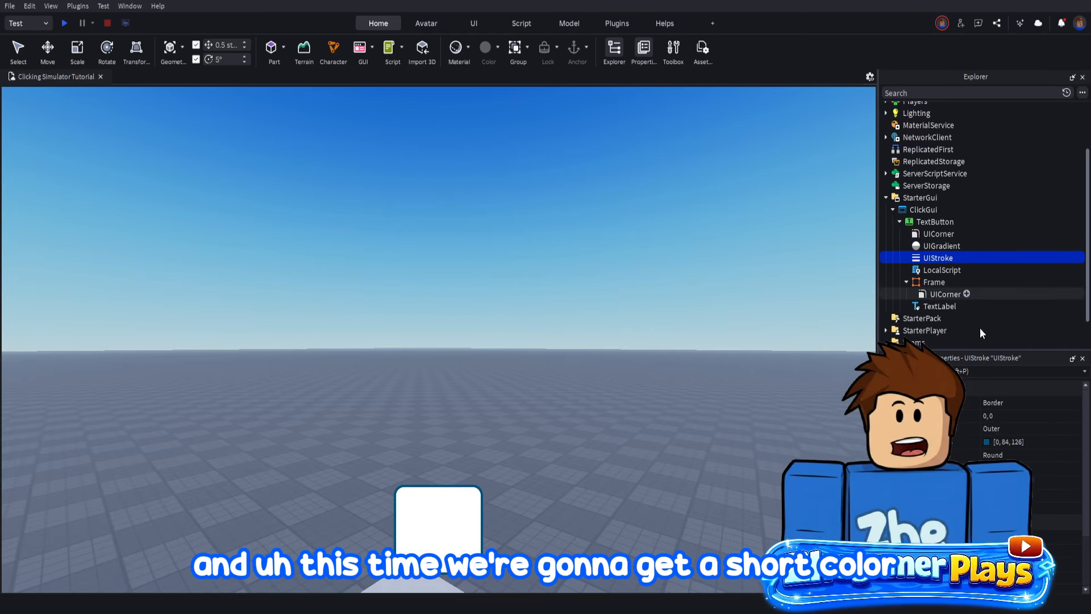
click(1004, 442)
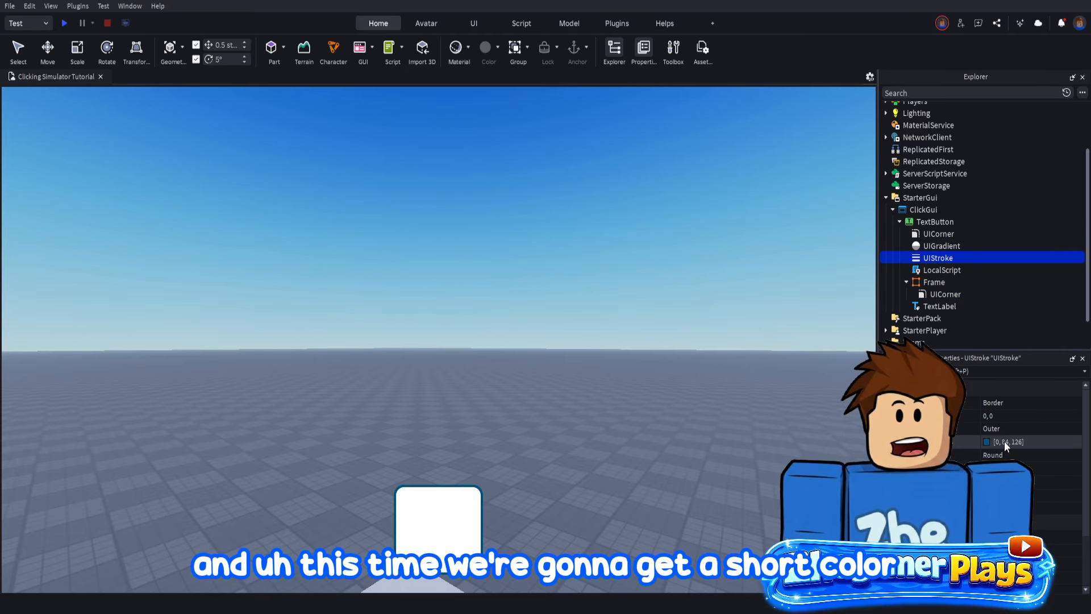
click(932, 282)
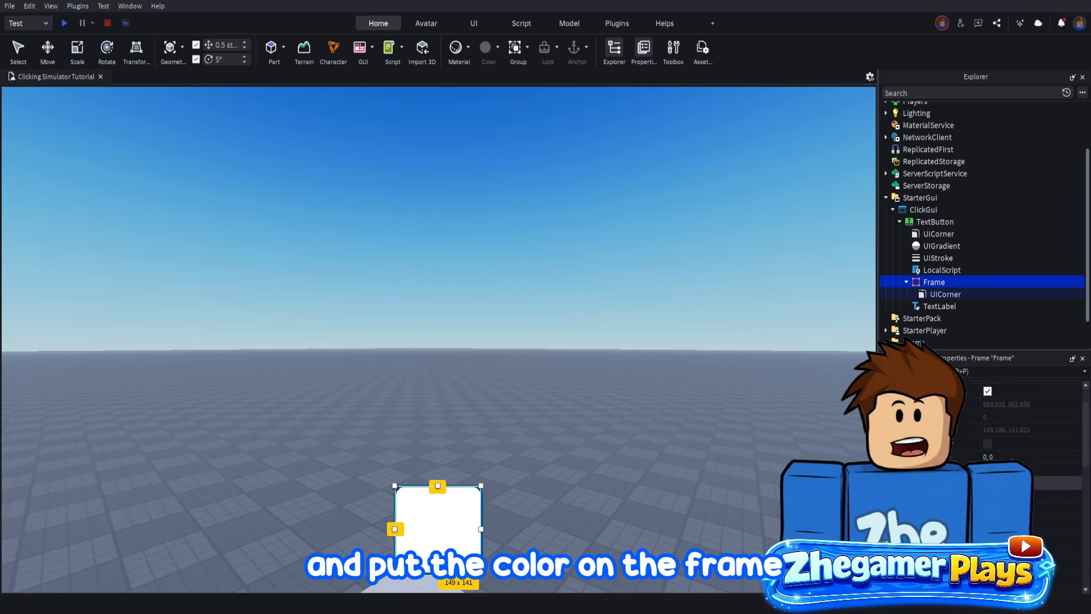
click(1026, 482)
text(0, 84, 126)
key(Return)
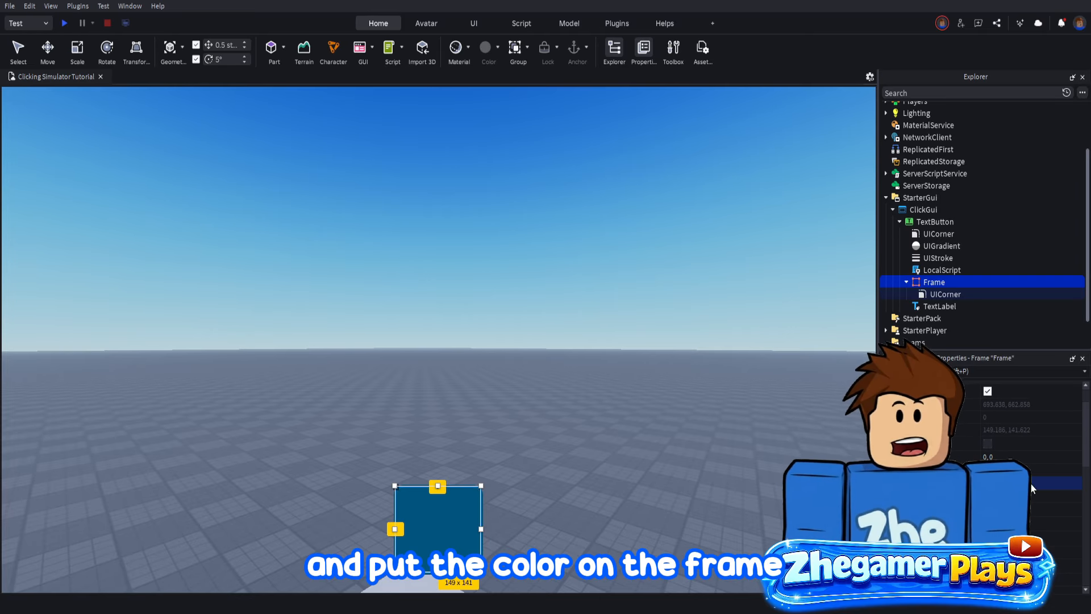
Step: Change the Frame's position within the TextButton
scroll(1031, 488, down, 4)
scroll(1040, 441, up, 1)
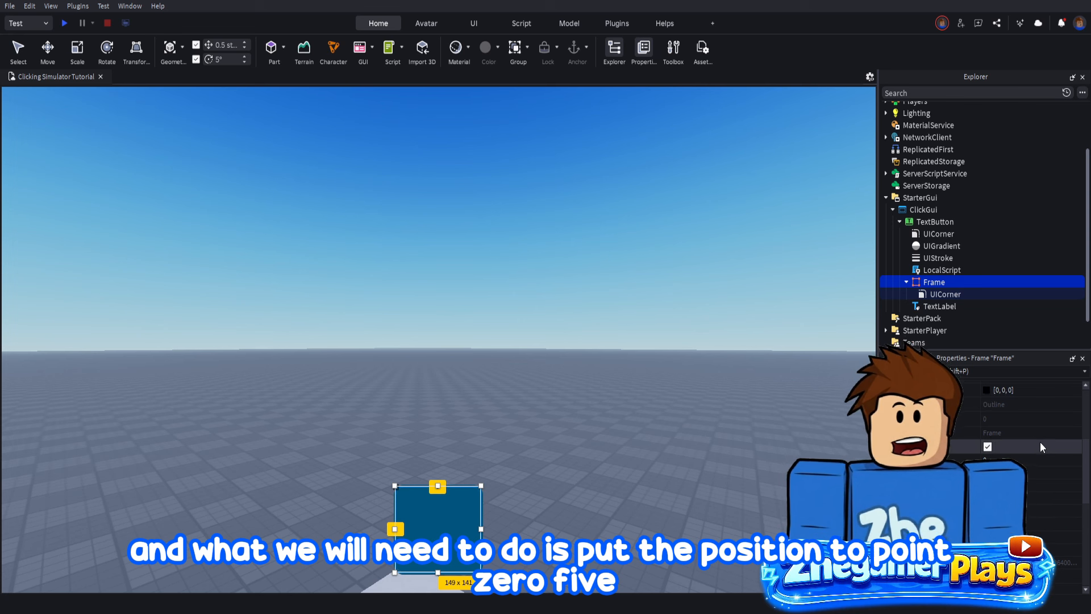